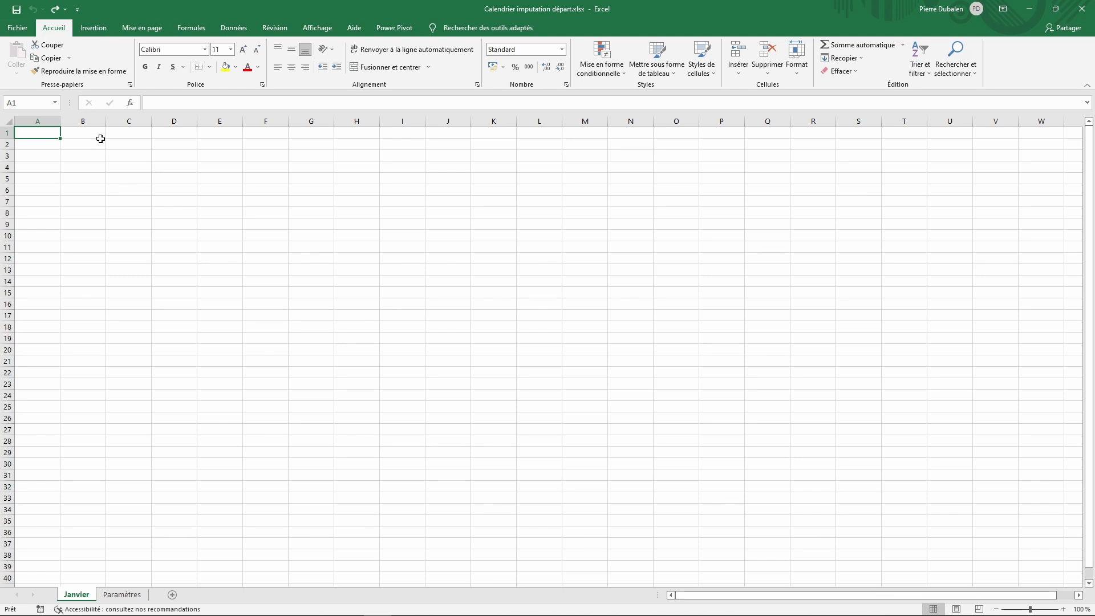
Step: Widen column B to about two and a half times its width and enter the formula =B2 in cell D2
{"action": "left_click_drag", "start_coordinate": [106, 122], "coordinate": [174, 125]}
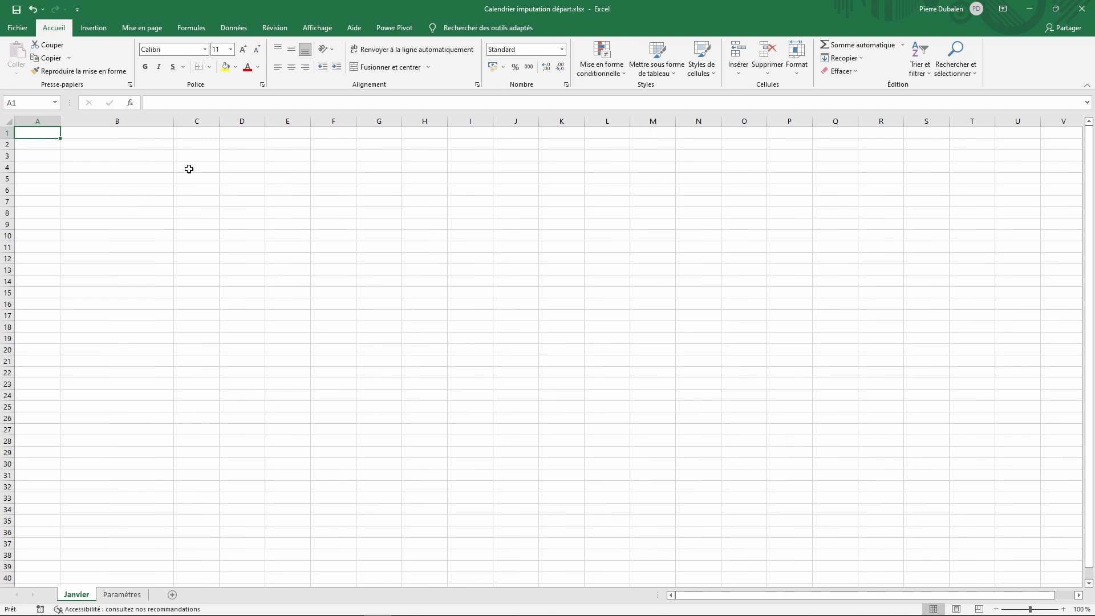
{"action": "left_click", "coordinate": [244, 143]}
{"action": "type", "text": "="}
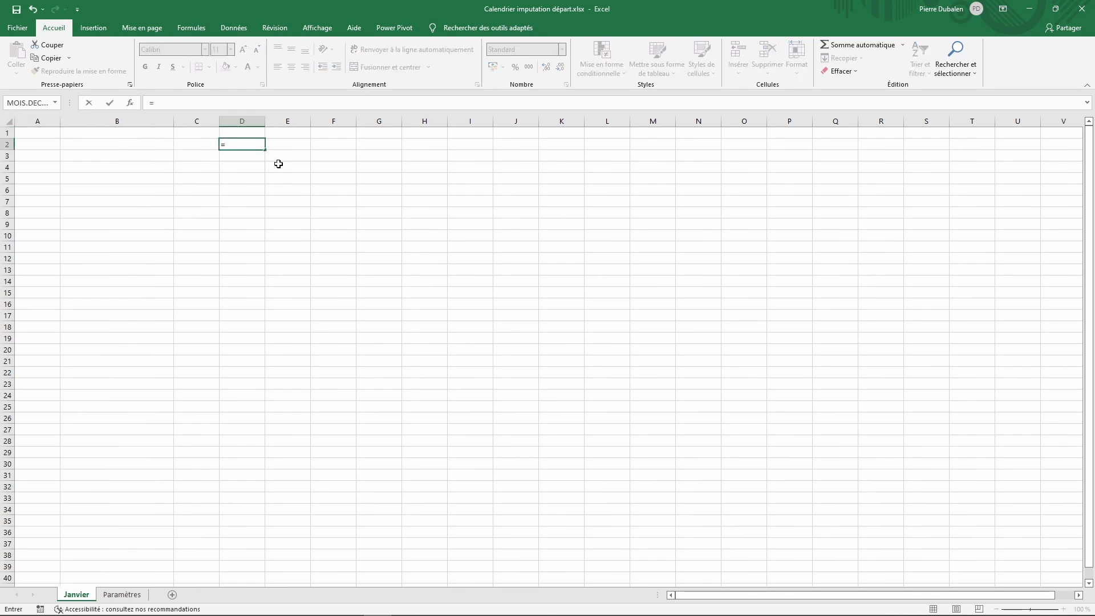
{"action": "left_click", "coordinate": [101, 141]}
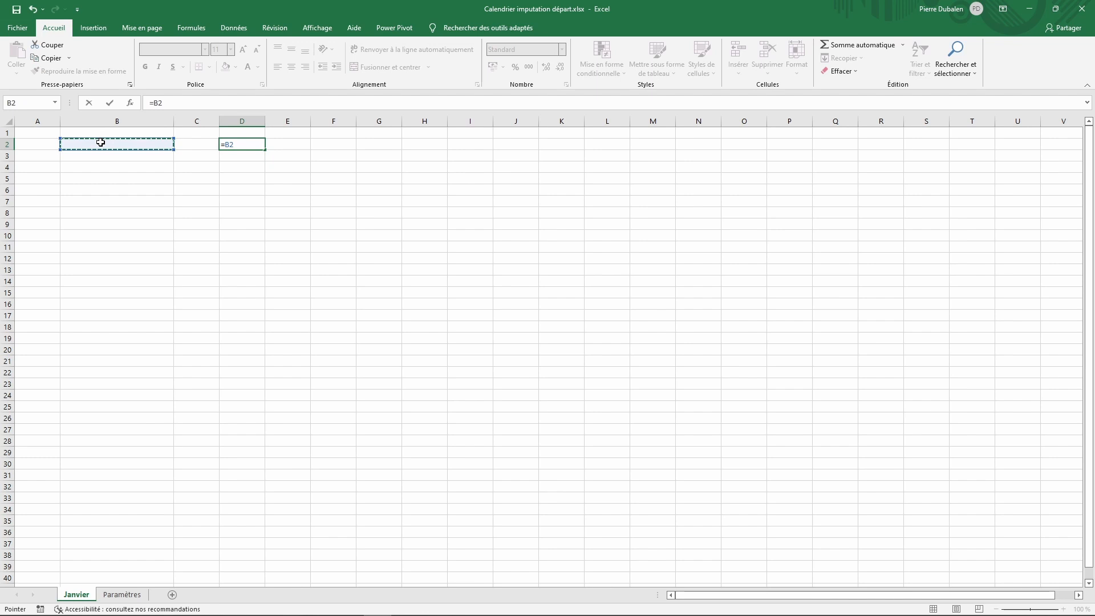
{"action": "key", "text": "Return"}
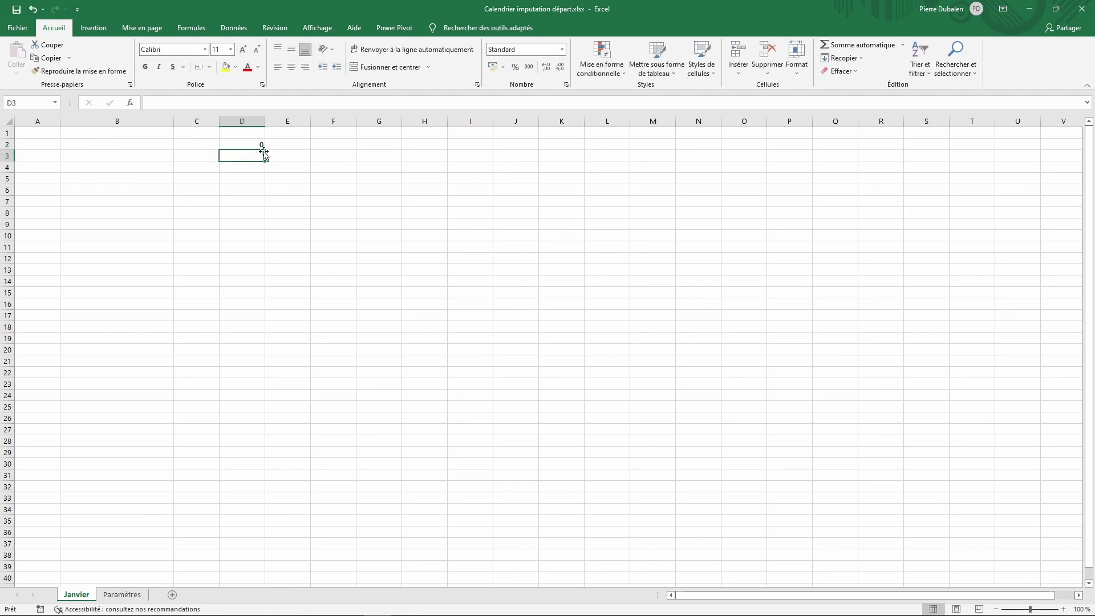
Step: Format D2 as Nombre with no decimal places and fill its formula down to D29
{"action": "left_click", "coordinate": [238, 143]}
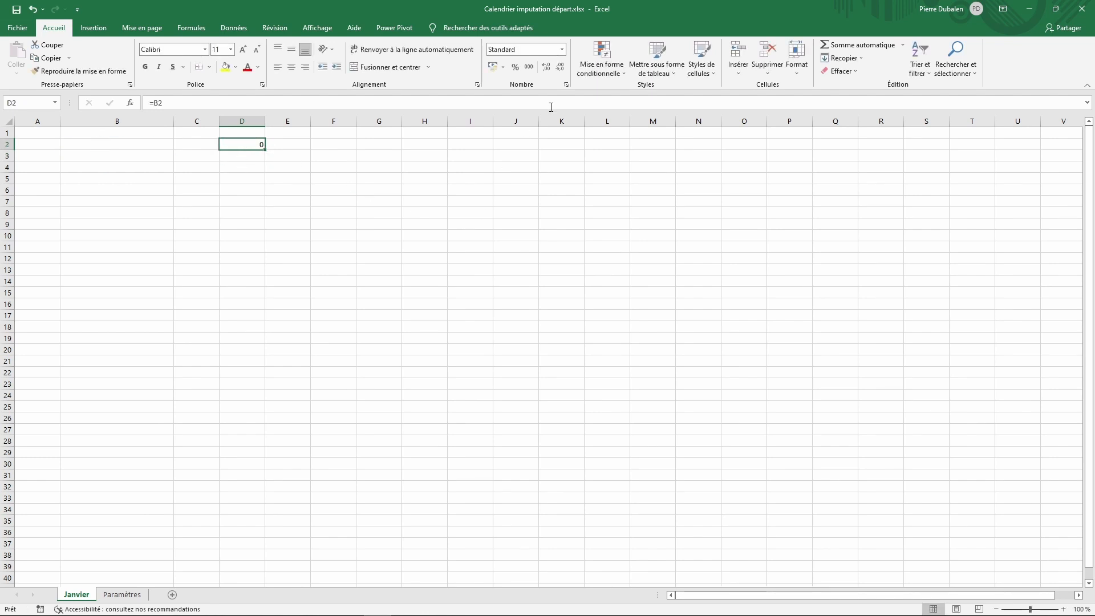
{"action": "left_click", "coordinate": [562, 49]}
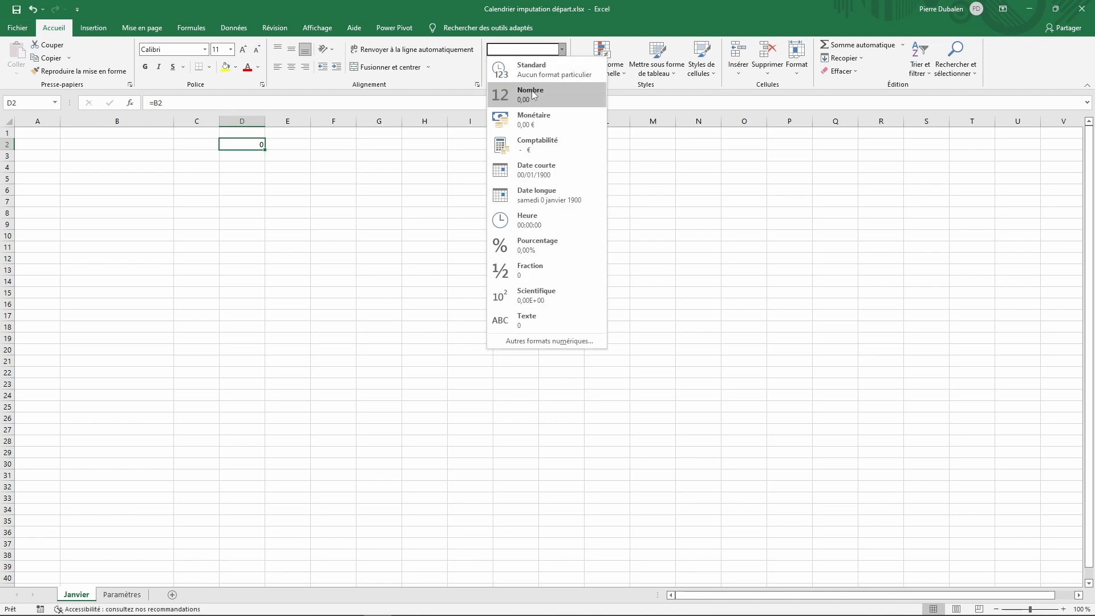
{"action": "left_click", "coordinate": [532, 90]}
{"action": "double_click", "coordinate": [560, 68]}
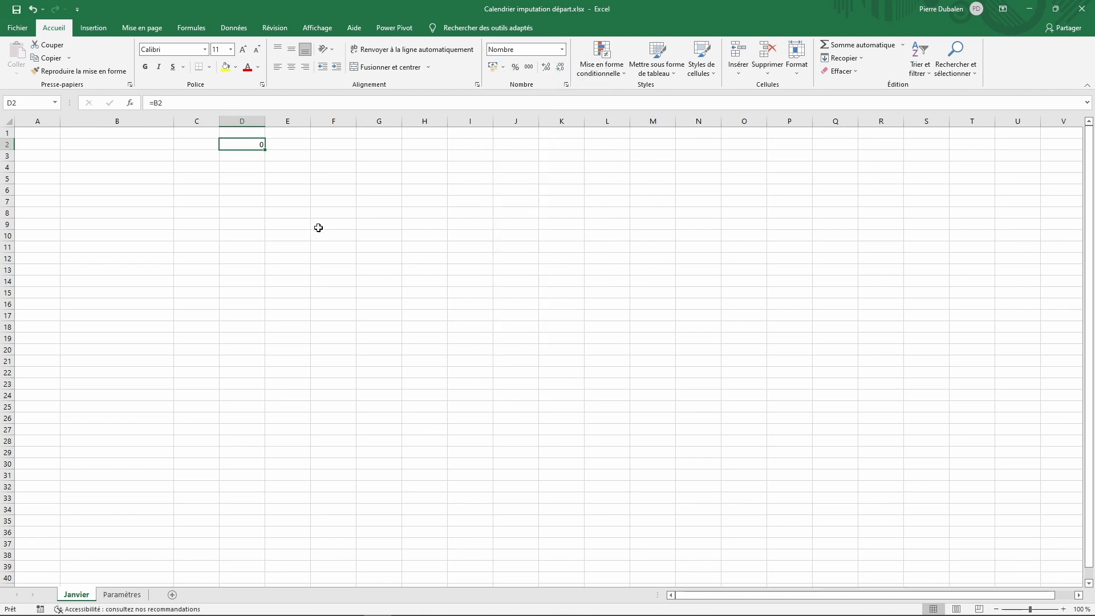
{"action": "left_click_drag", "start_coordinate": [265, 149], "coordinate": [274, 450]}
Step: Enter the dates 01/01/1900 in B2 and 02/01/1900 in B3
{"action": "left_click", "coordinate": [154, 146]}
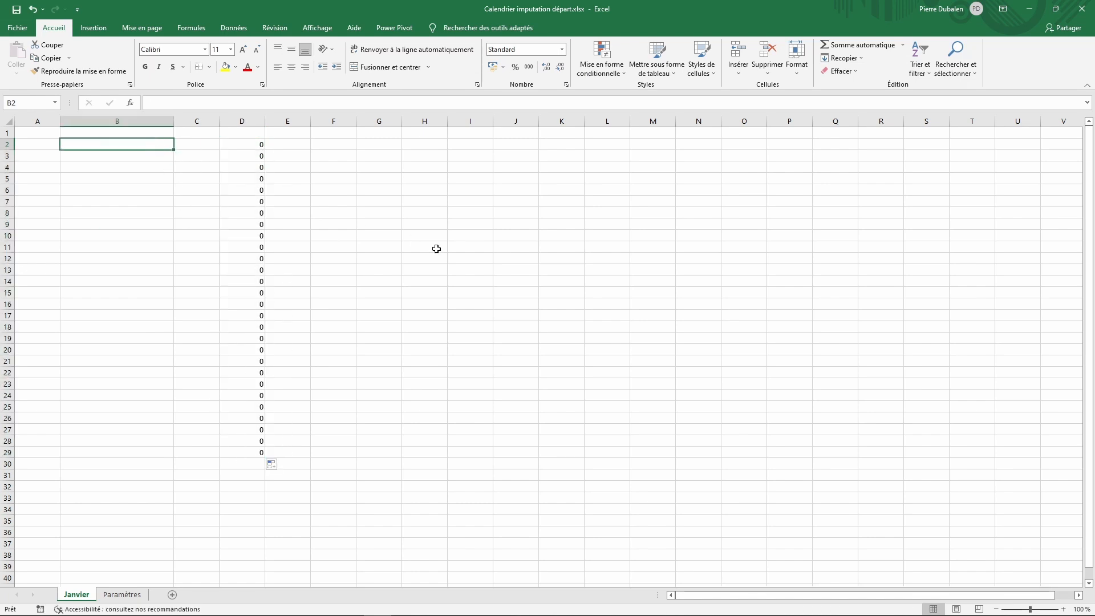
{"action": "type", "text": "01/0"}
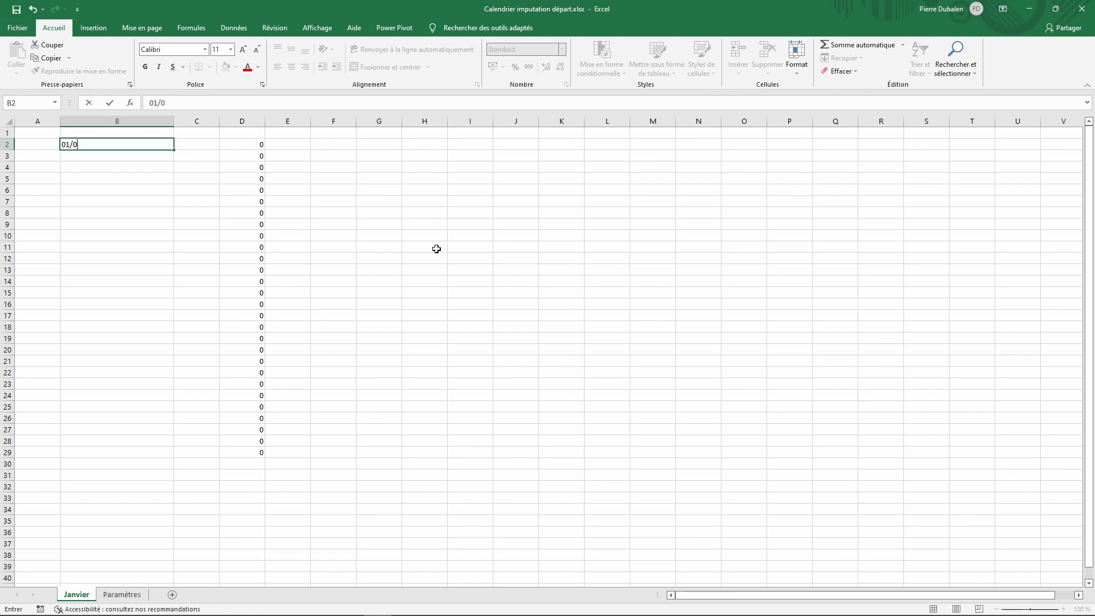
{"action": "type", "text": "1/1900"}
{"action": "key", "text": "Return"}
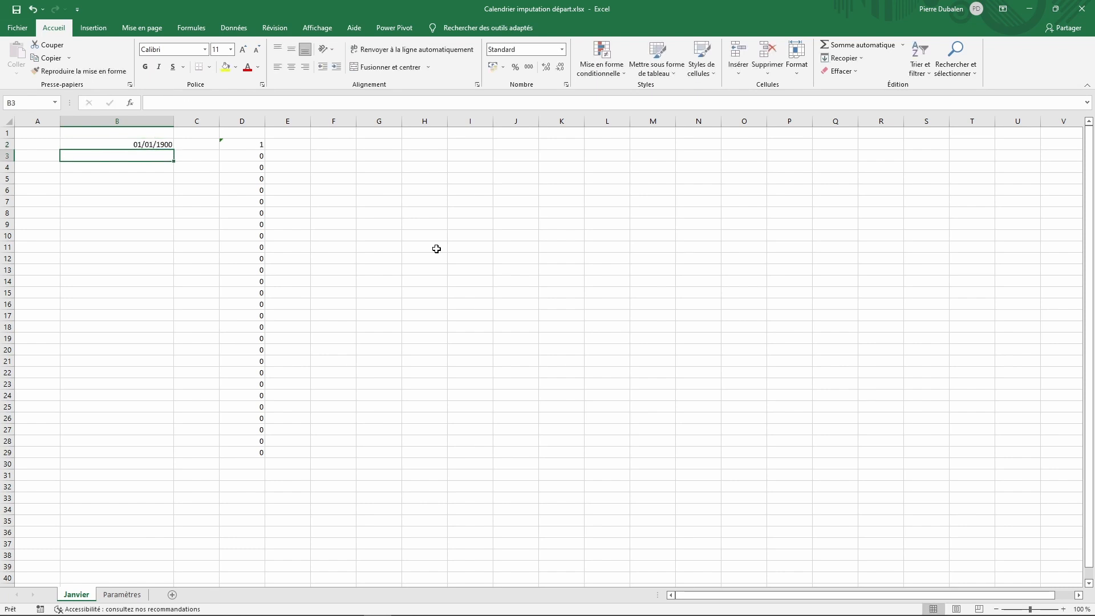
{"action": "type", "text": "02"}
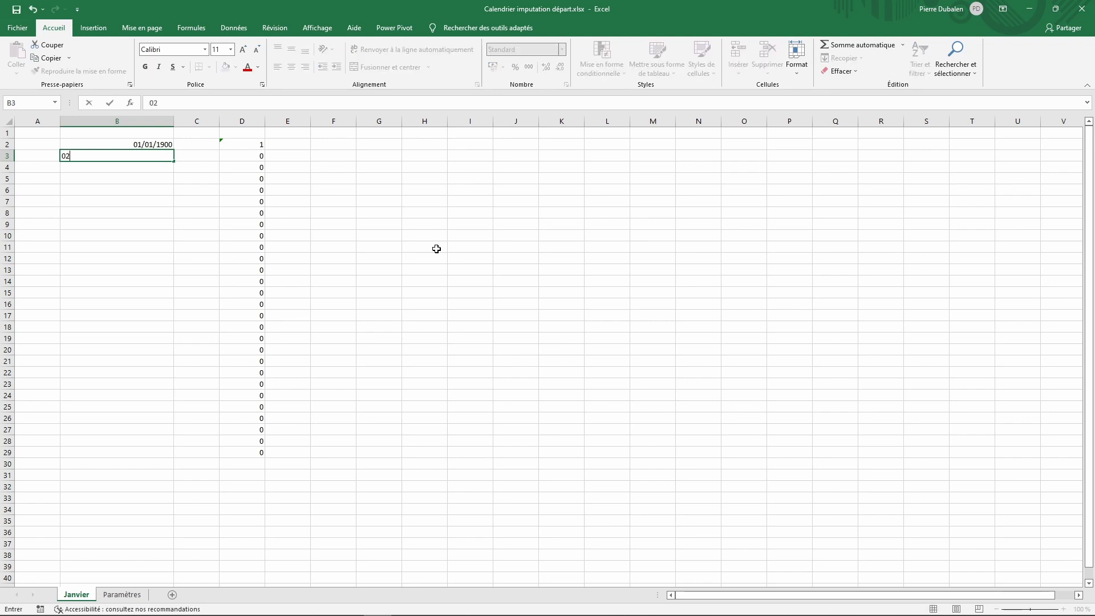
{"action": "type", "text": "/01/1900"}
{"action": "key", "text": "Return"}
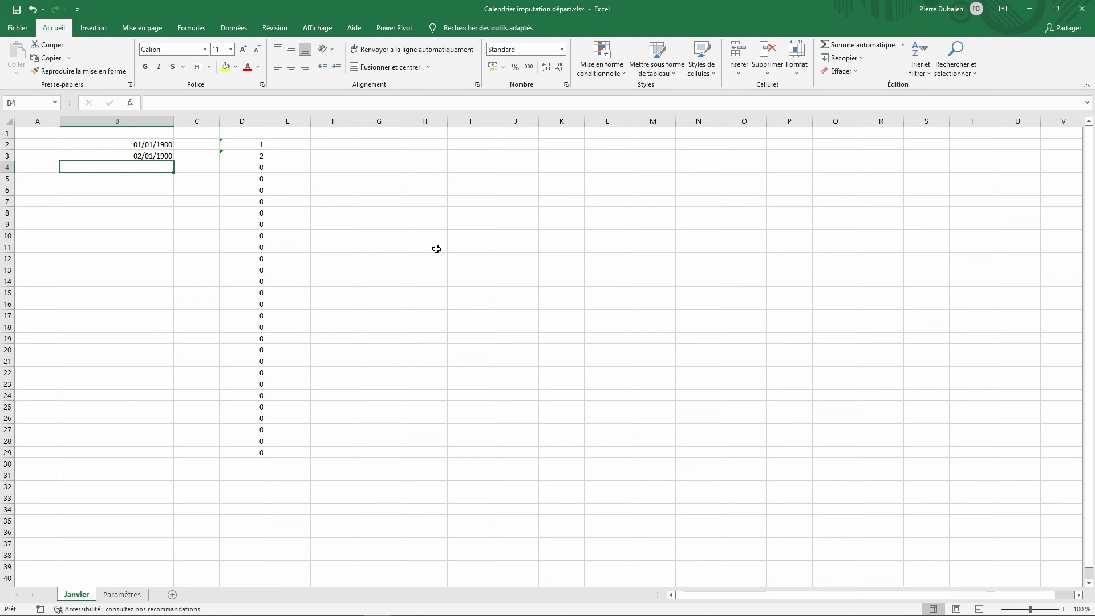
Step: Enter the dates 27/04/2022 in B4 and 14/07/1789 in B5
{"action": "type", "text": "27"}
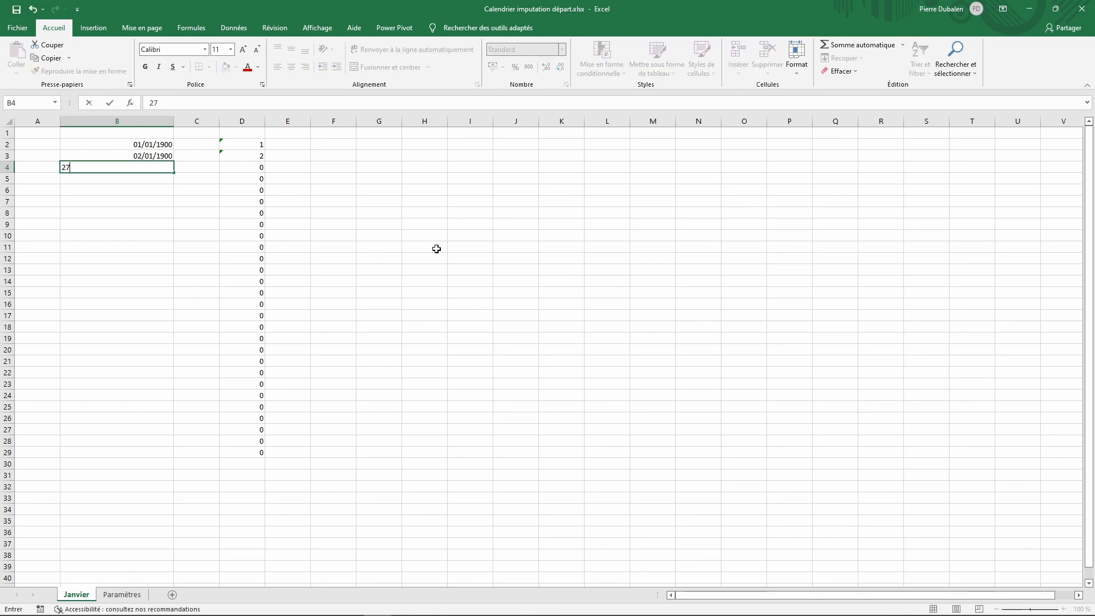
{"action": "type", "text": "/04/2022"}
{"action": "key", "text": "Return"}
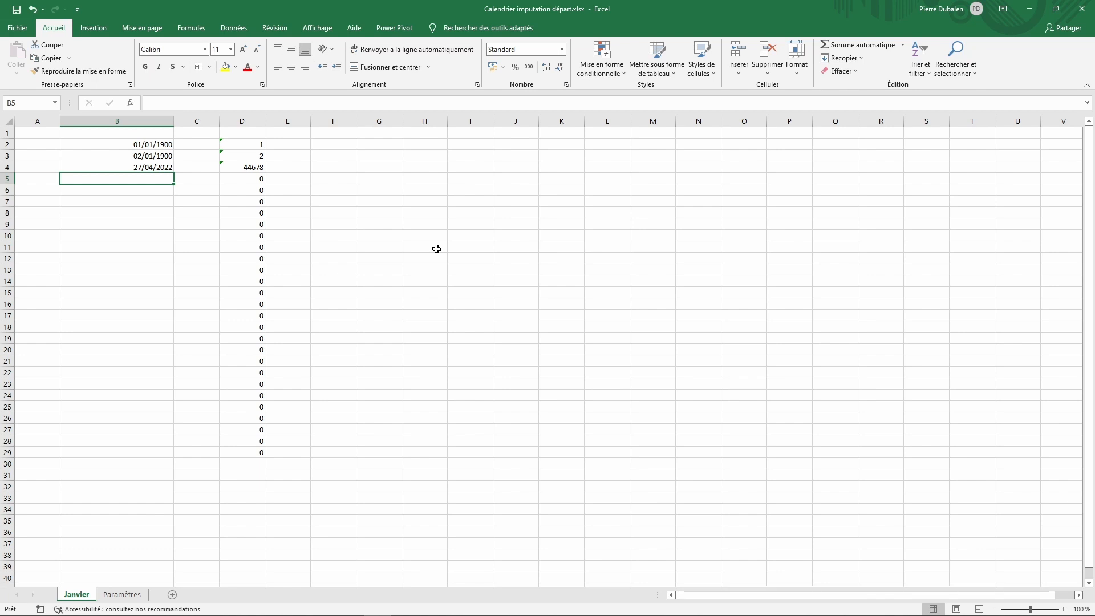
{"action": "type", "text": "14/07/"}
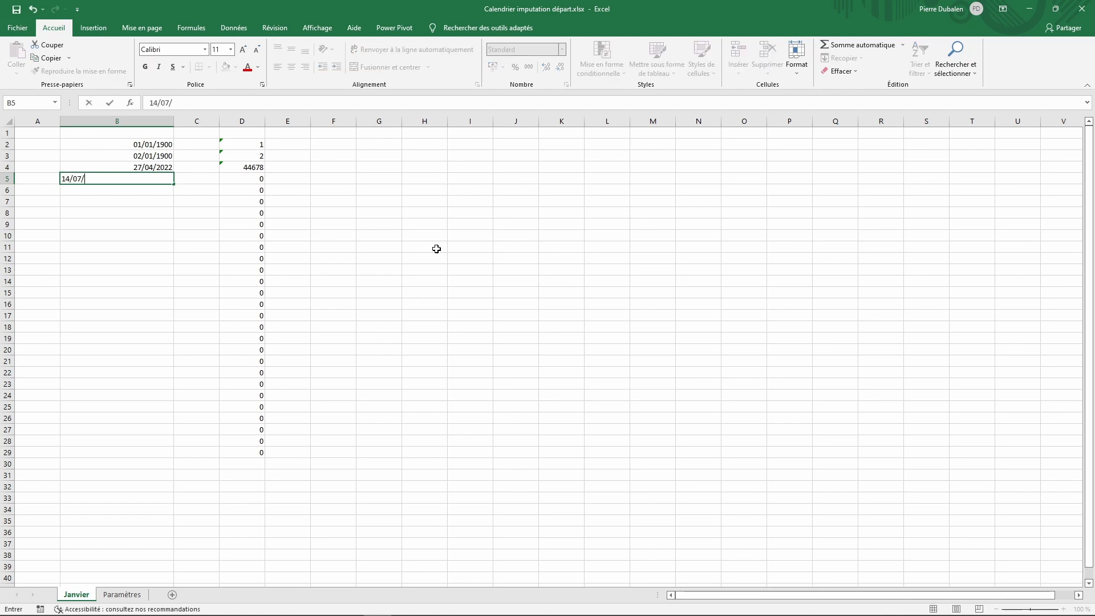
{"action": "type", "text": "1789"}
{"action": "key", "text": "Return"}
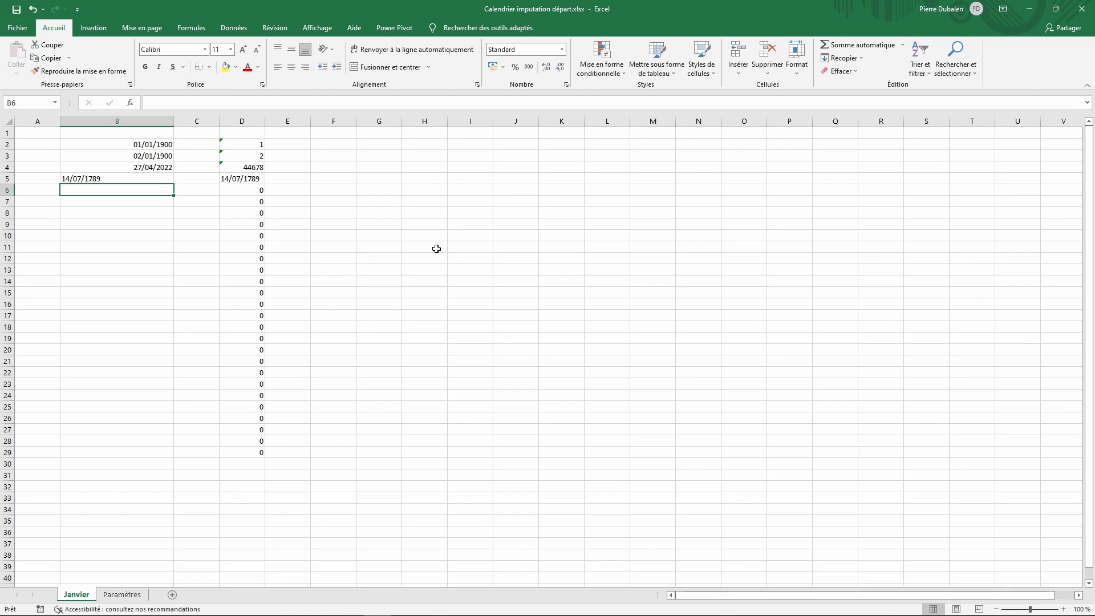
Step: Enter the dates 29/02/2022 in B6 and 29/02/2020 in B7
{"action": "type", "text": "29/02"}
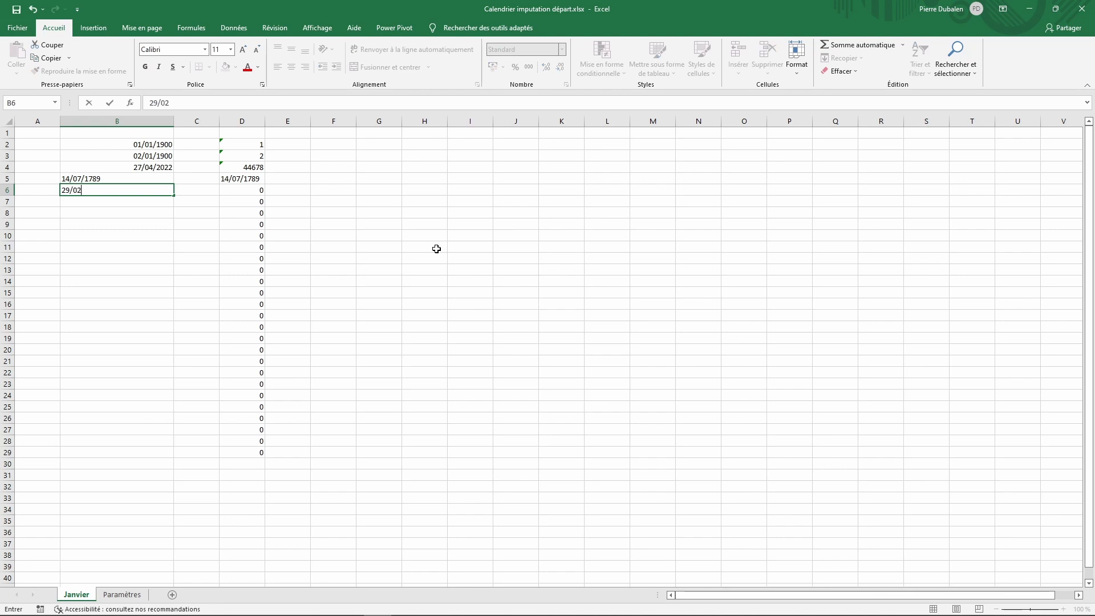
{"action": "type", "text": "/2022"}
{"action": "key", "text": "Return"}
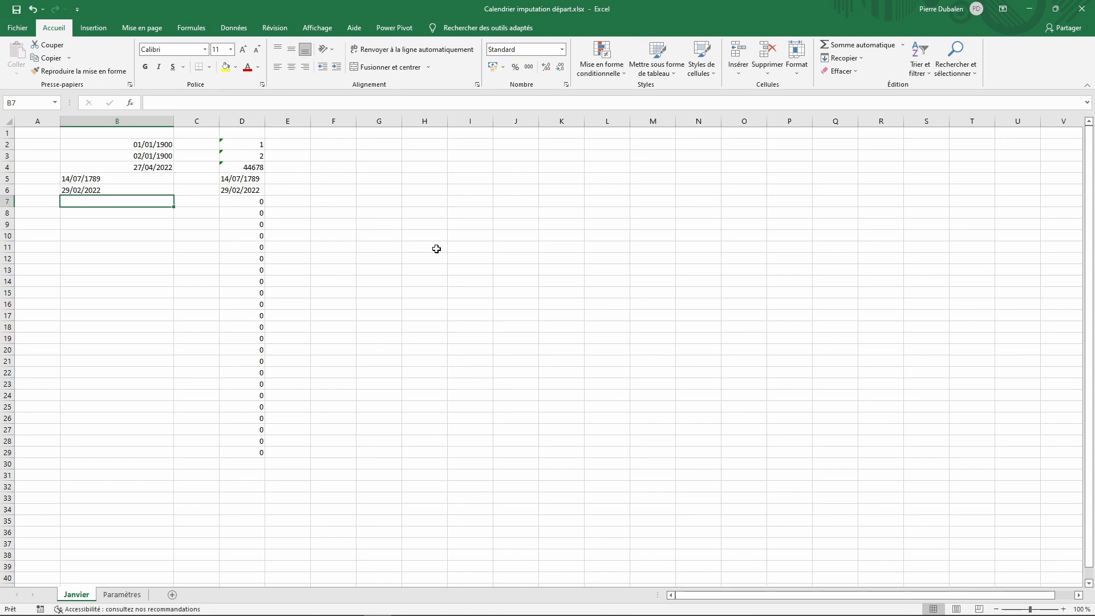
{"action": "type", "text": "29/02/2020"}
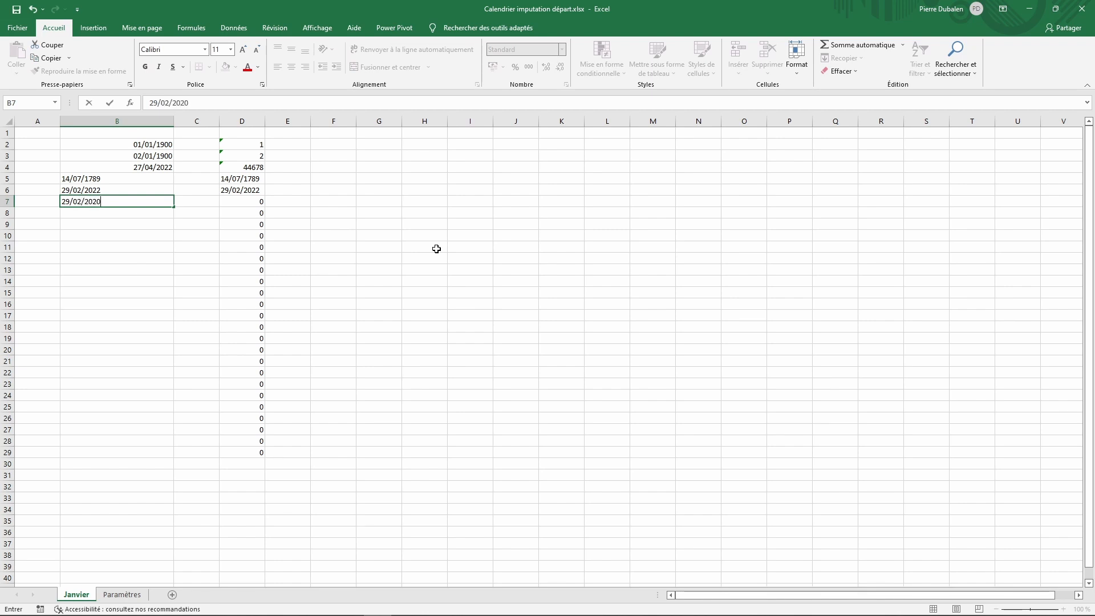
{"action": "key", "text": "Return"}
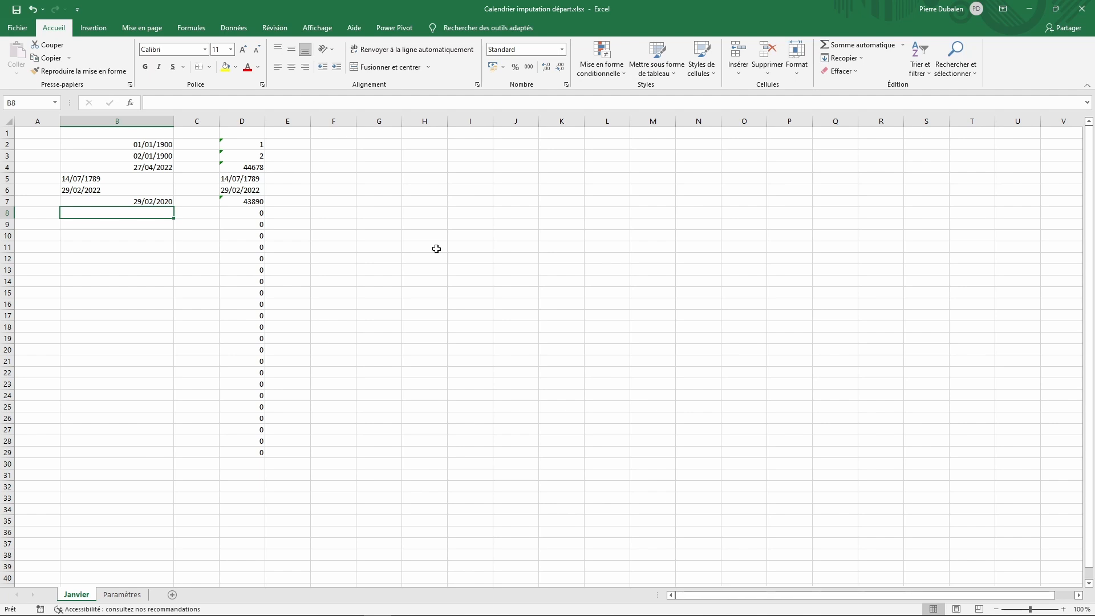
Step: Enter the dates 29/02/2000 in B8 and 29/02/2100 in B9
{"action": "type", "text": "29/02"}
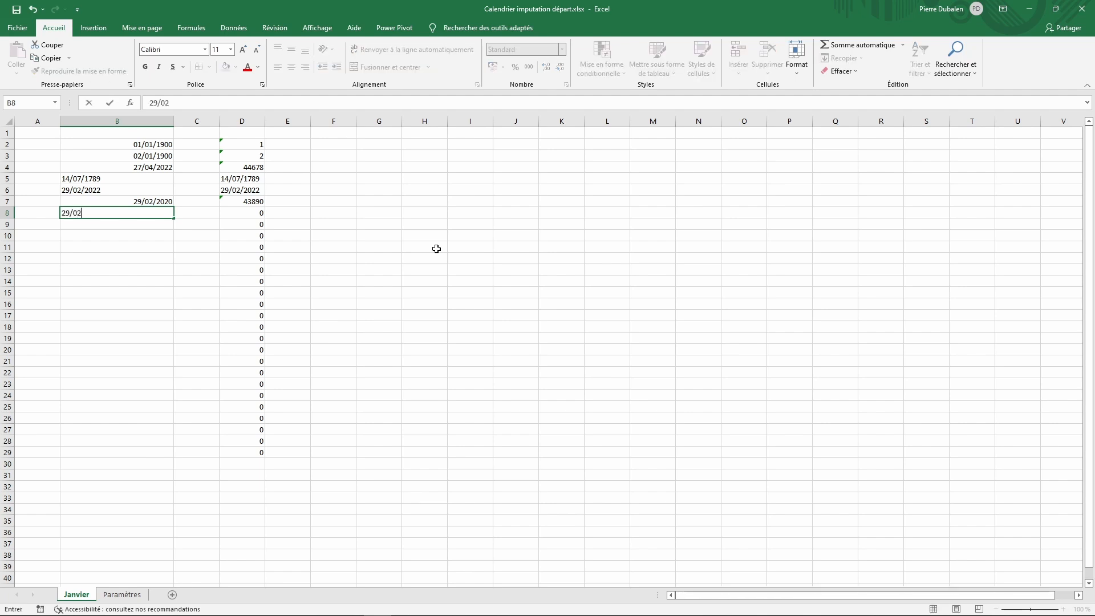
{"action": "type", "text": "/2000"}
{"action": "key", "text": "Return"}
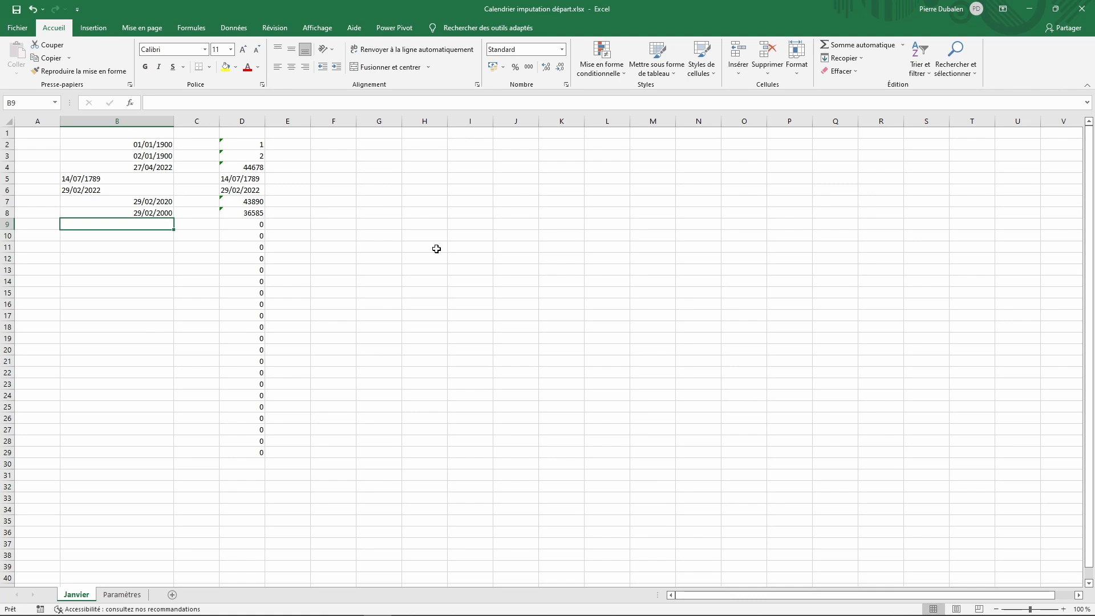
{"action": "key", "text": "Up"}
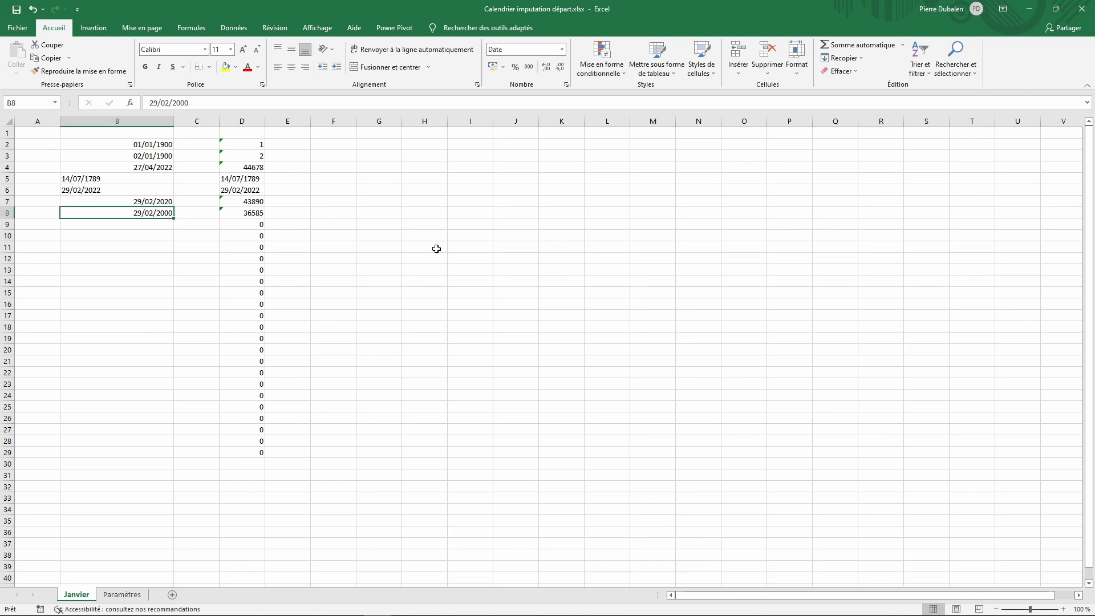
{"action": "key", "text": "Down"}
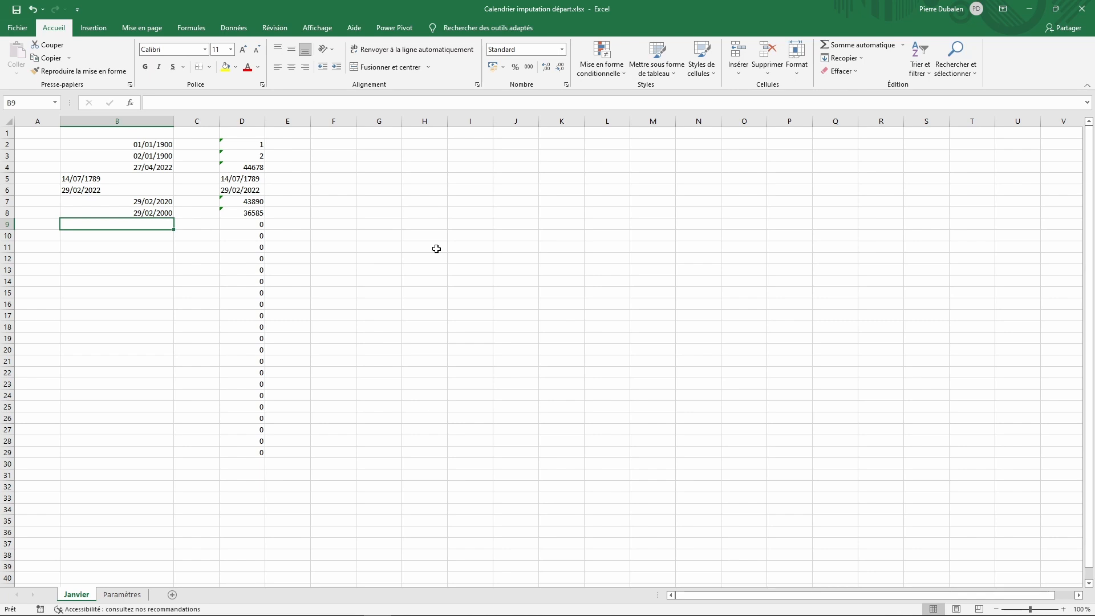
{"action": "type", "text": "29/02"}
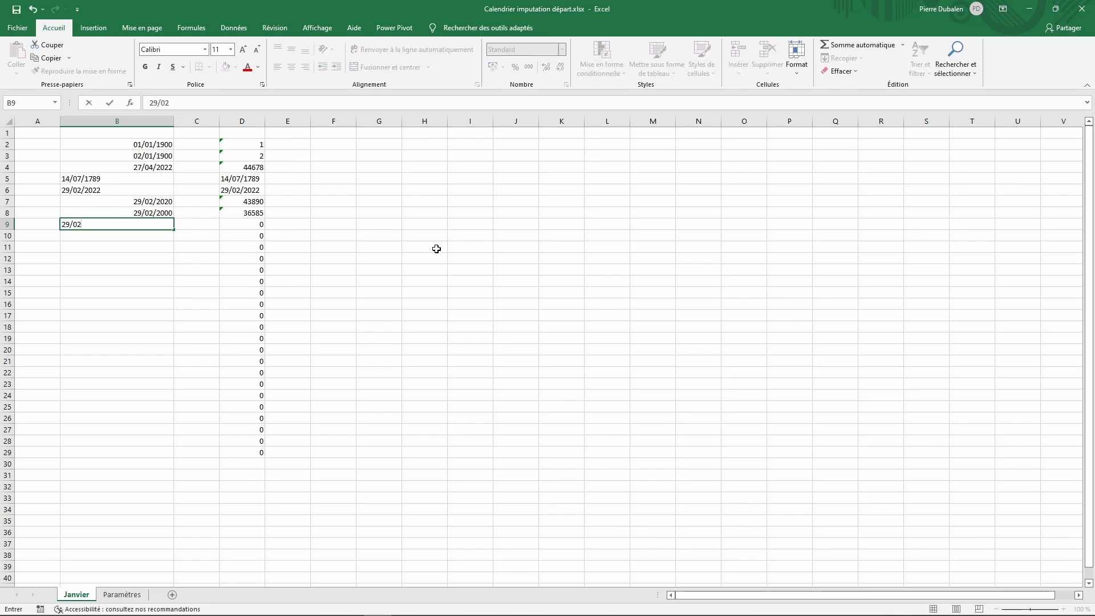
{"action": "type", "text": "/2100"}
{"action": "key", "text": "Return"}
Step: Enter the date 29/02/1900 in B10 and select that cell again
{"action": "type", "text": "29/0"}
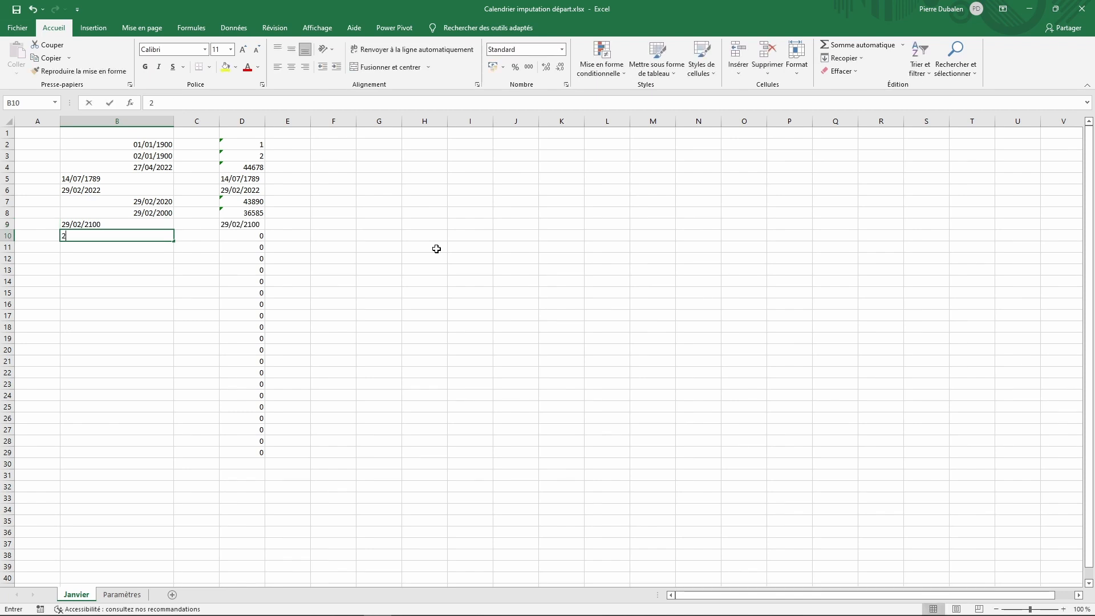
{"action": "type", "text": "2/1900"}
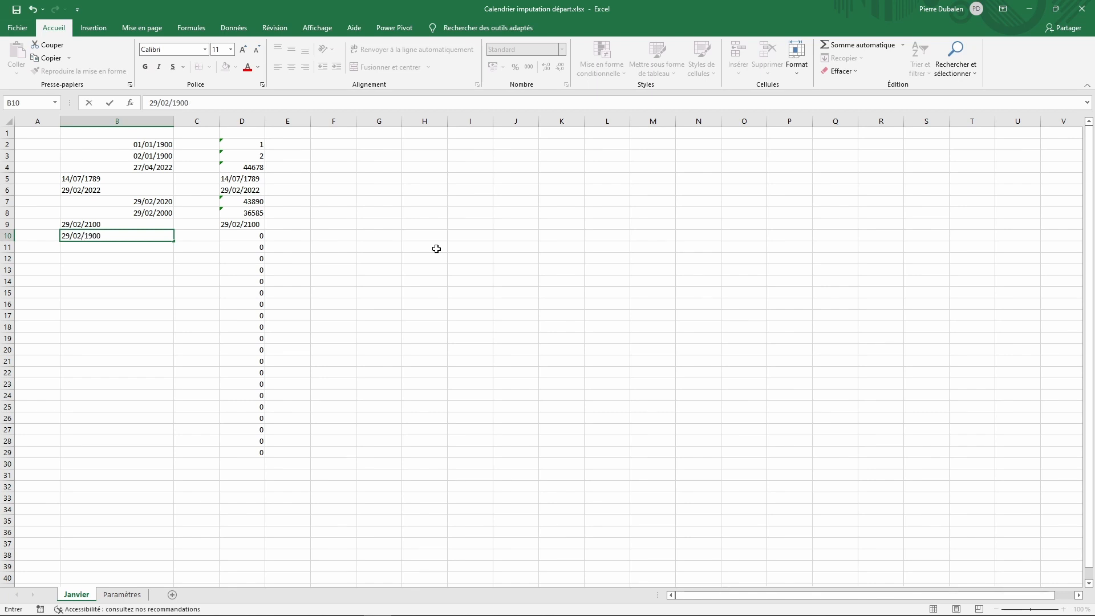
{"action": "key", "text": "Return"}
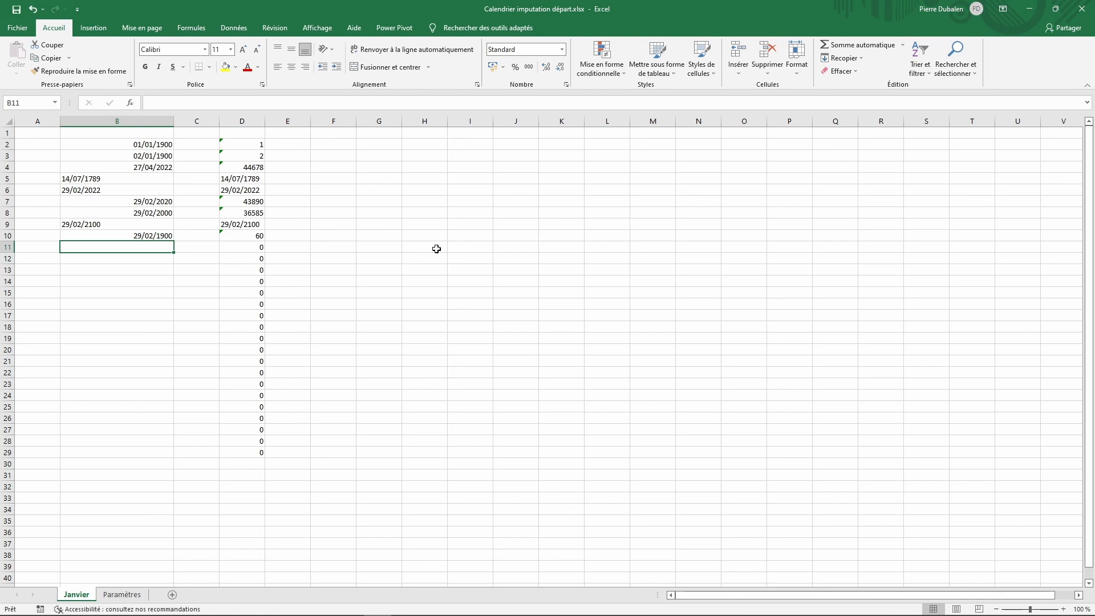
{"action": "key", "text": "alt+Tab"}
{"action": "key", "text": "Up"}
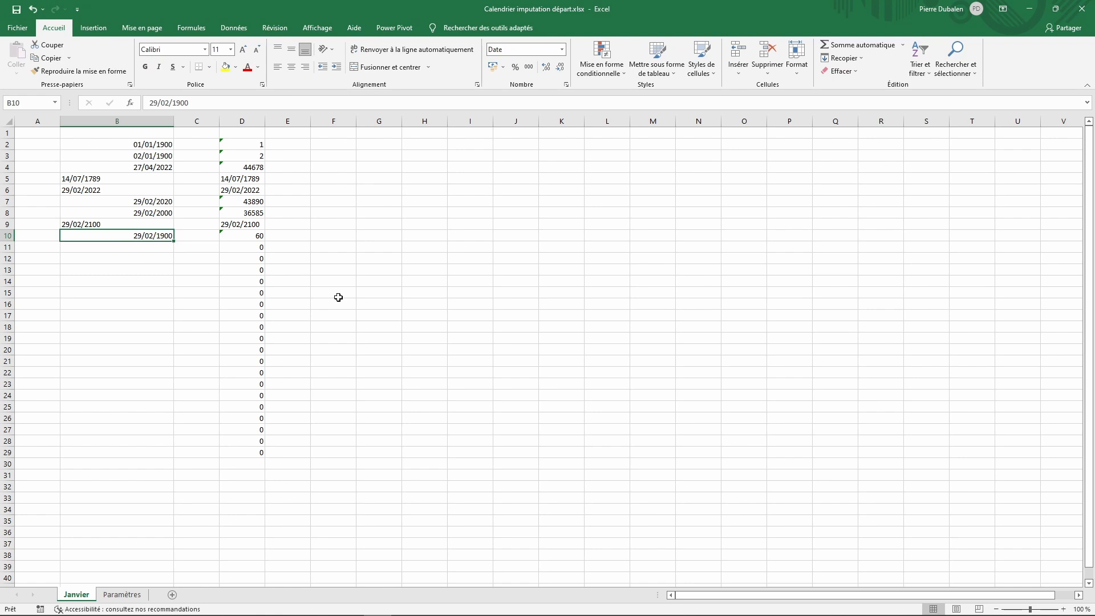